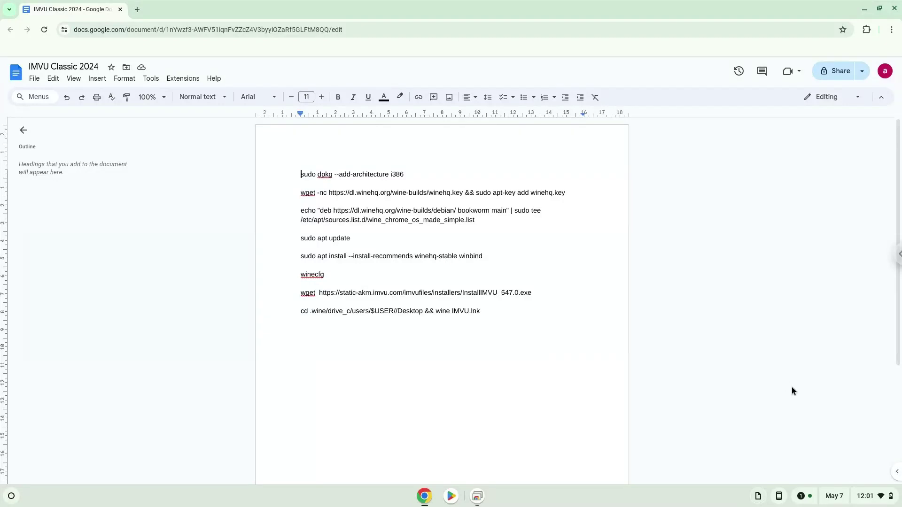
- Open ChromeOS Settings to the About ChromeOS page
left_click(857, 497)
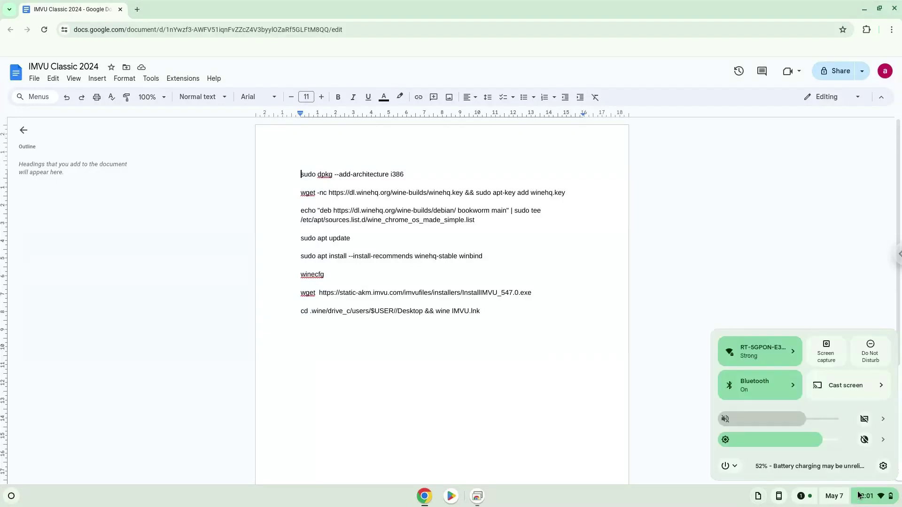
left_click(881, 468)
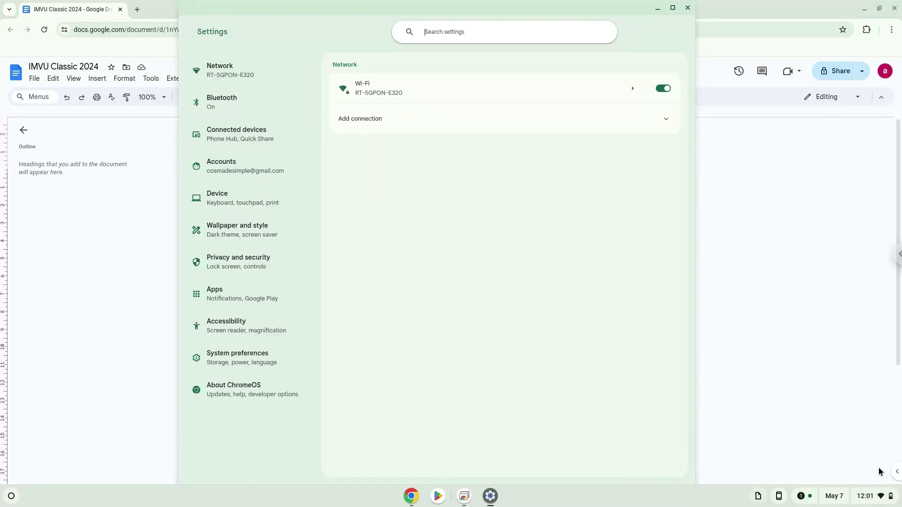
left_click(279, 392)
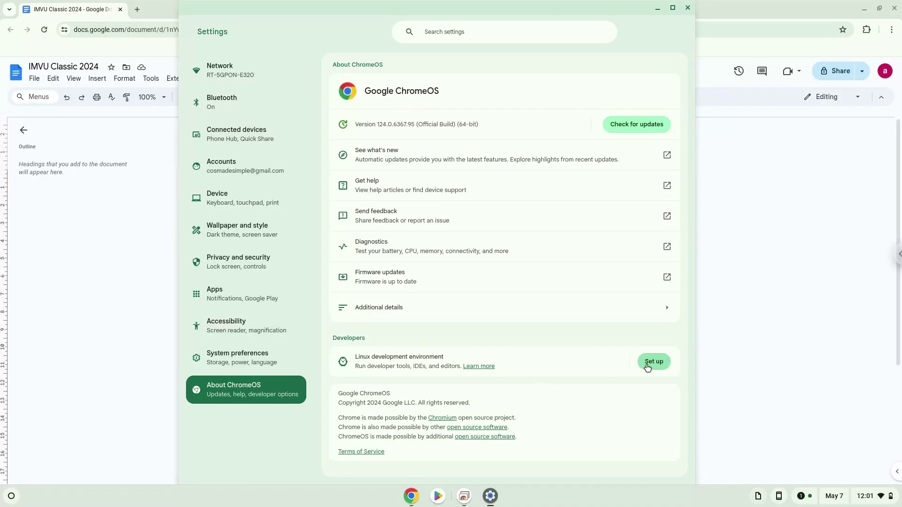
- Install the Linux development environment with default settings and close its terminal
left_click(647, 361)
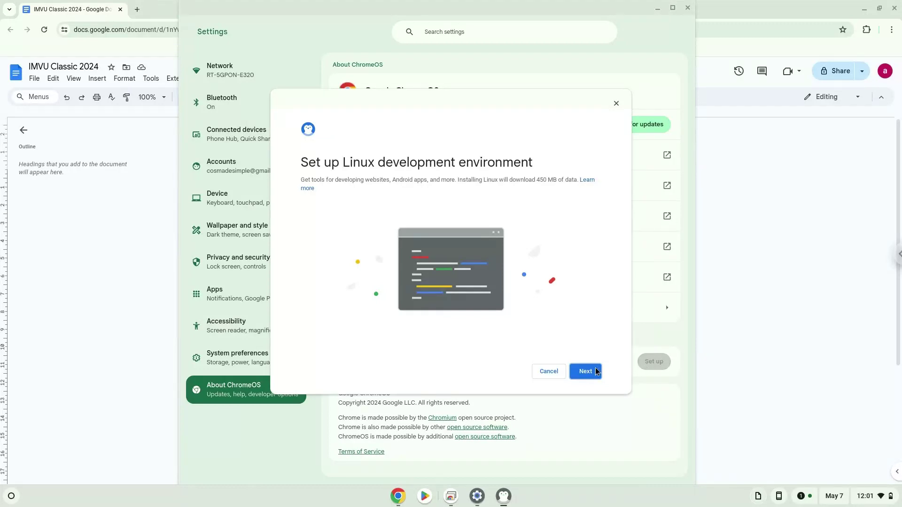
left_click(588, 372)
left_click(589, 372)
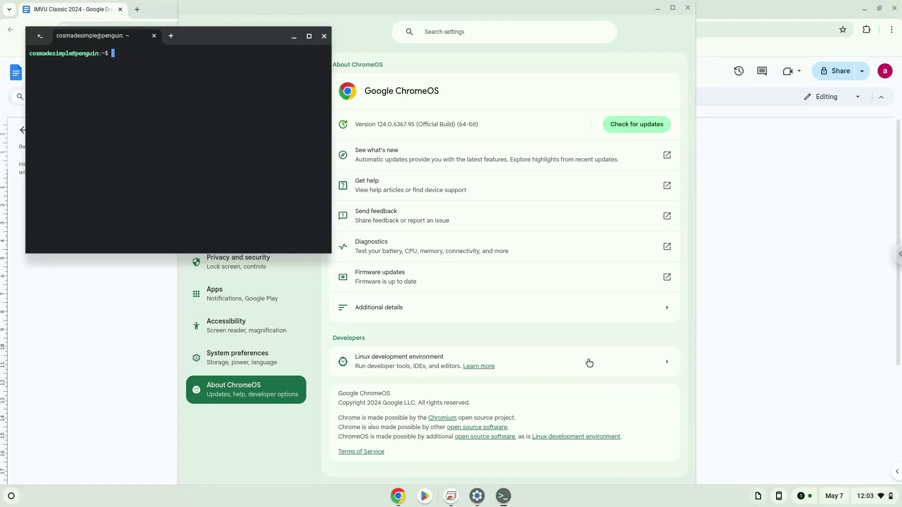
left_click(323, 36)
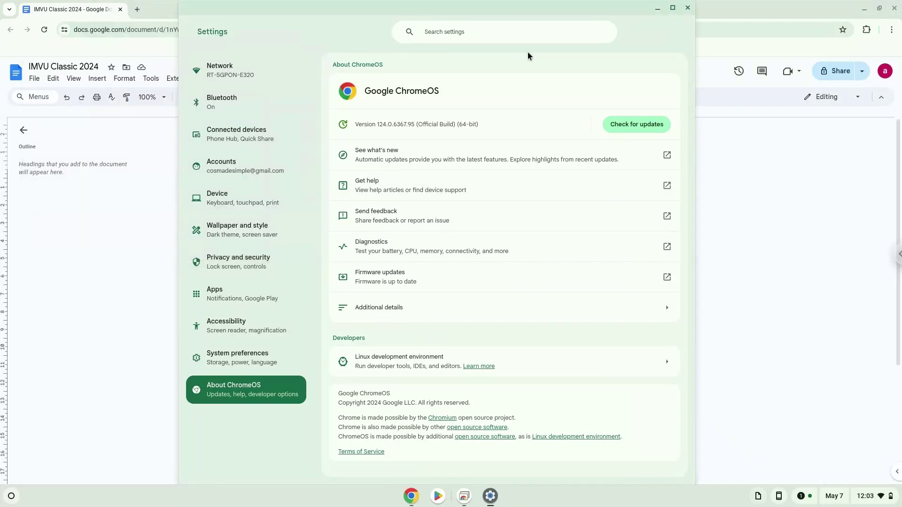
- Close Settings and copy the document's first command line
left_click(688, 8)
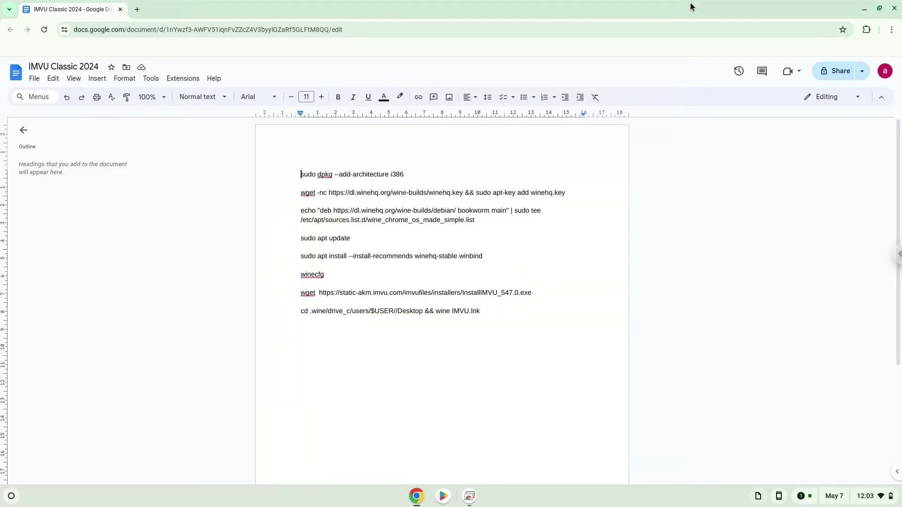
triple_click(359, 175)
right_click(360, 174)
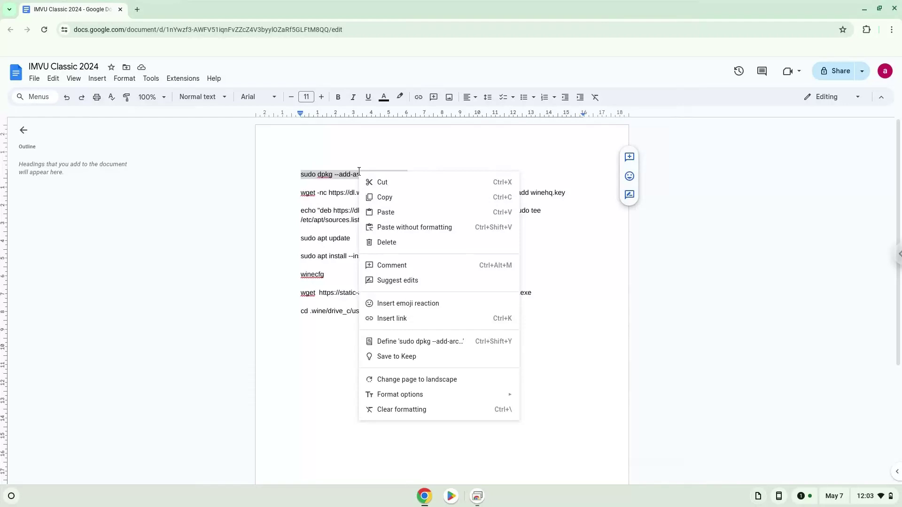
left_click(402, 201)
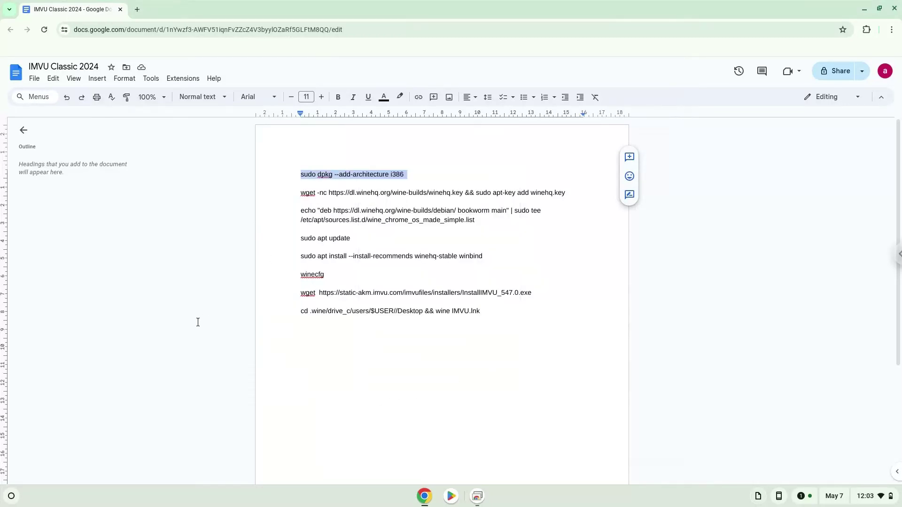
- Run 'sudo dpkg --add-architecture i386' in a newly launched, maximized Terminal
left_click(8, 498)
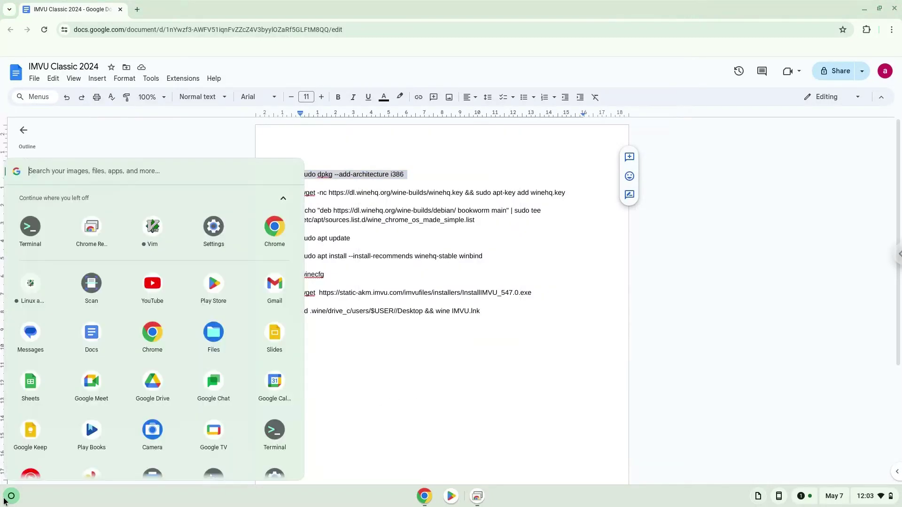
left_click(34, 237)
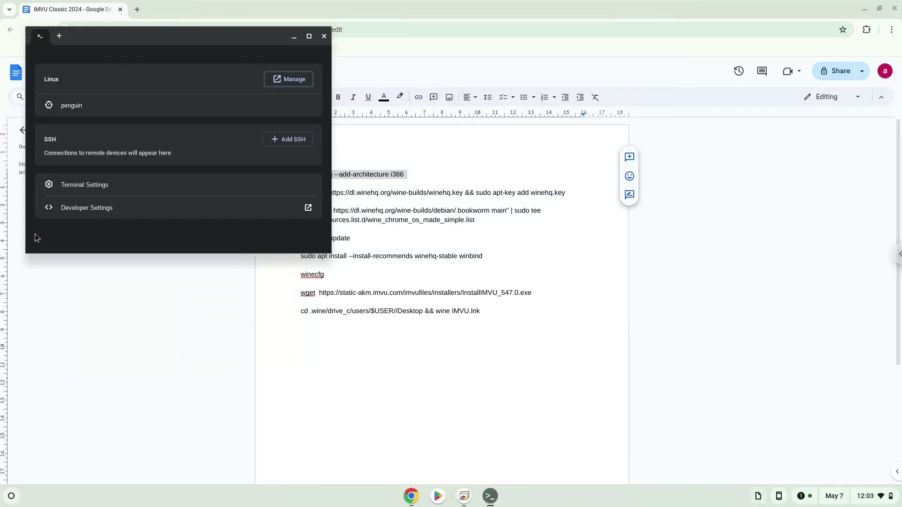
double_click(180, 31)
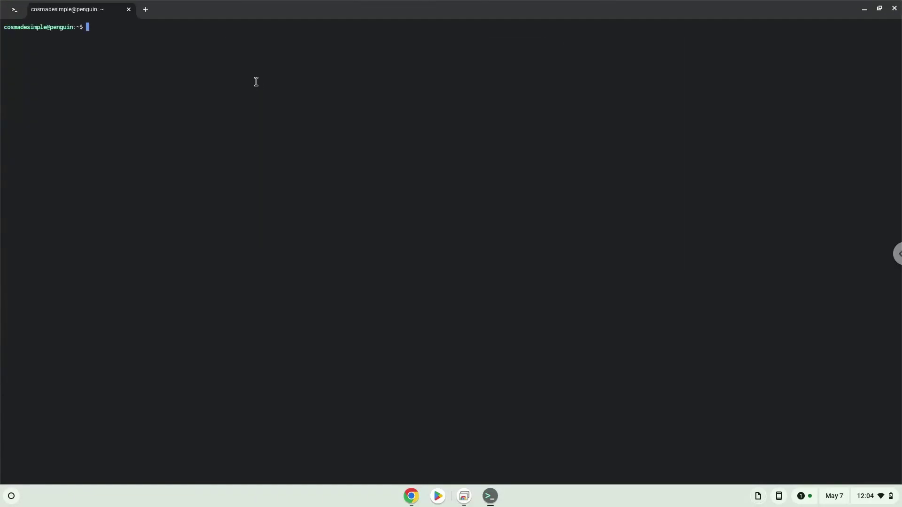
key("ctrl+shift+v")
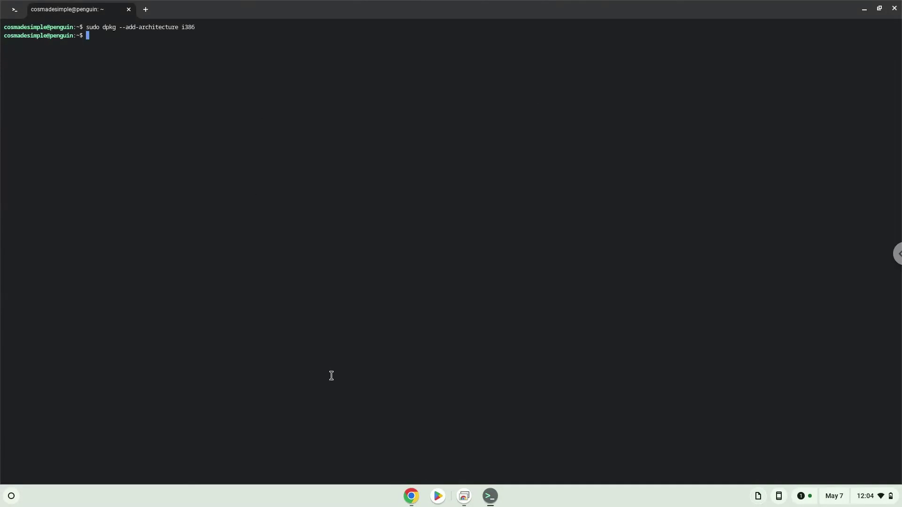
- Run the Doc's wget command to download and add the WineHQ signing key
left_click(407, 498)
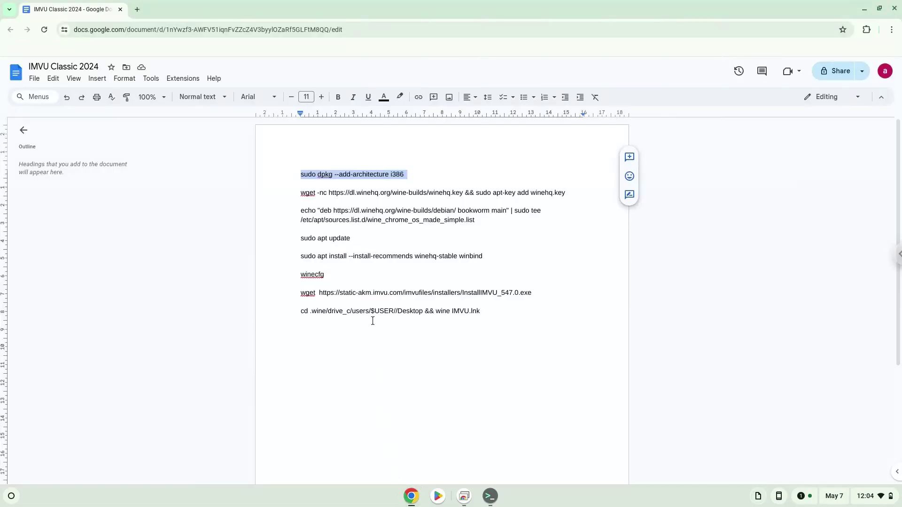
triple_click(346, 192)
right_click(346, 192)
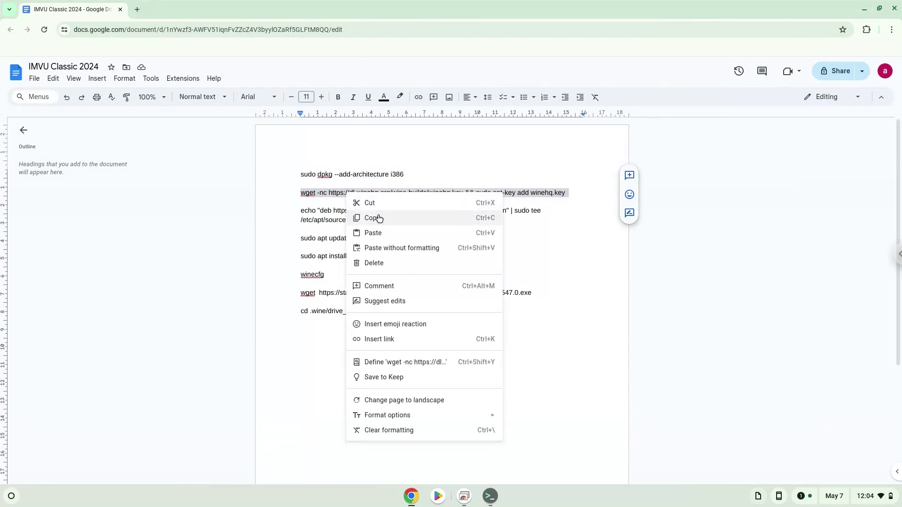
left_click(365, 217)
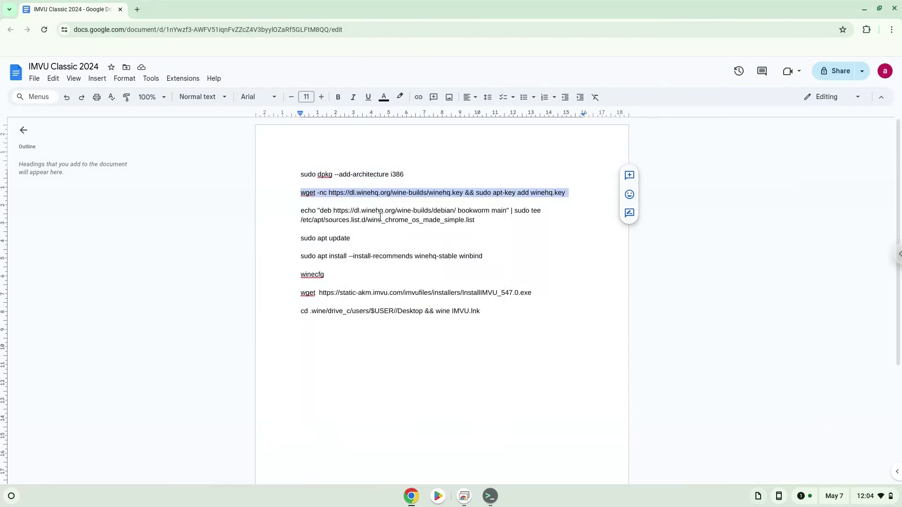
left_click(490, 496)
key("ctrl+shift+v")
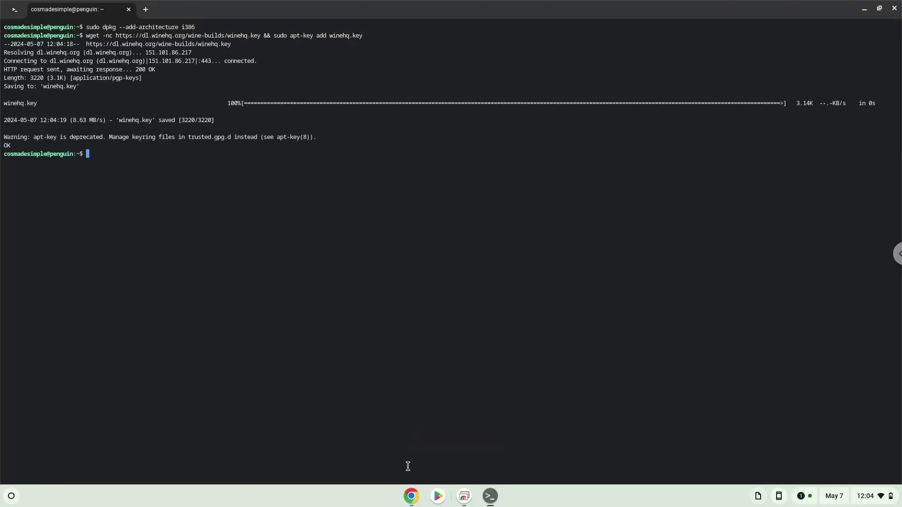
- Run the Doc's echo ... | sudo tee command to add the WineHQ bookworm source
left_click(411, 496)
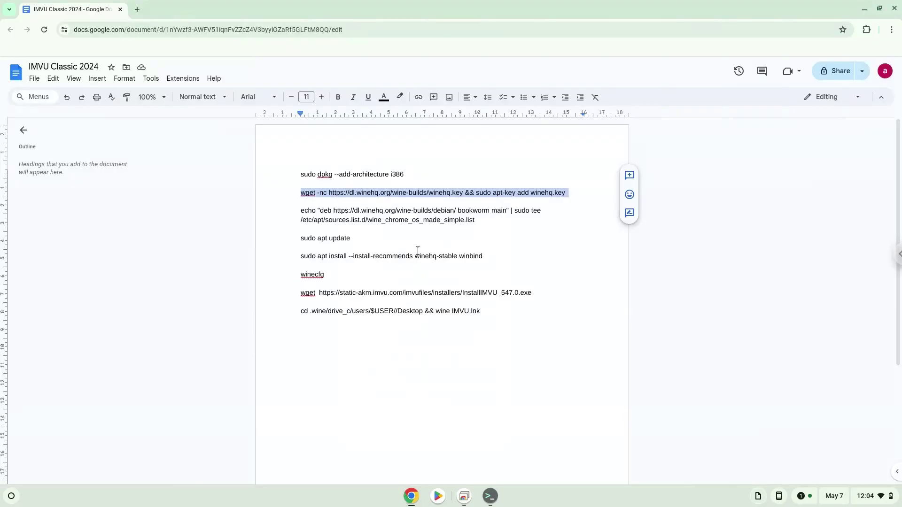
triple_click(424, 215)
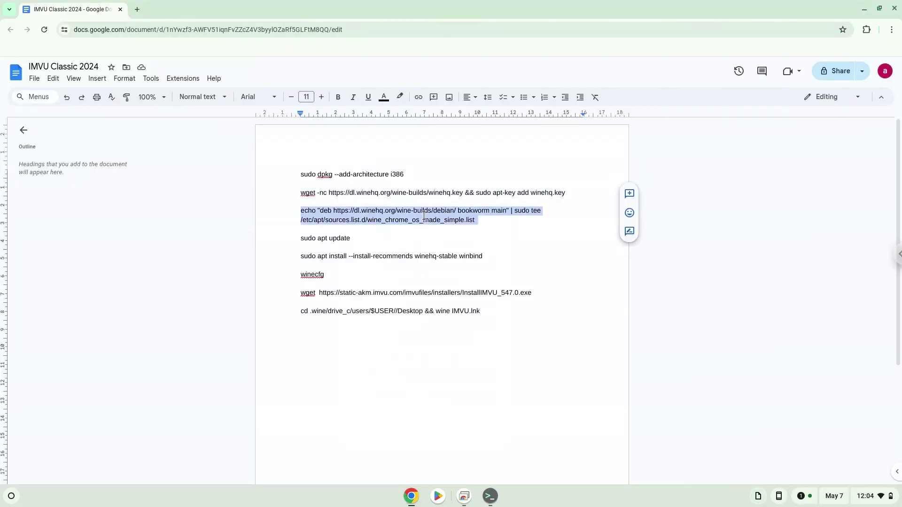
right_click(423, 217)
left_click(455, 241)
left_click(489, 496)
key("ctrl+shift+v")
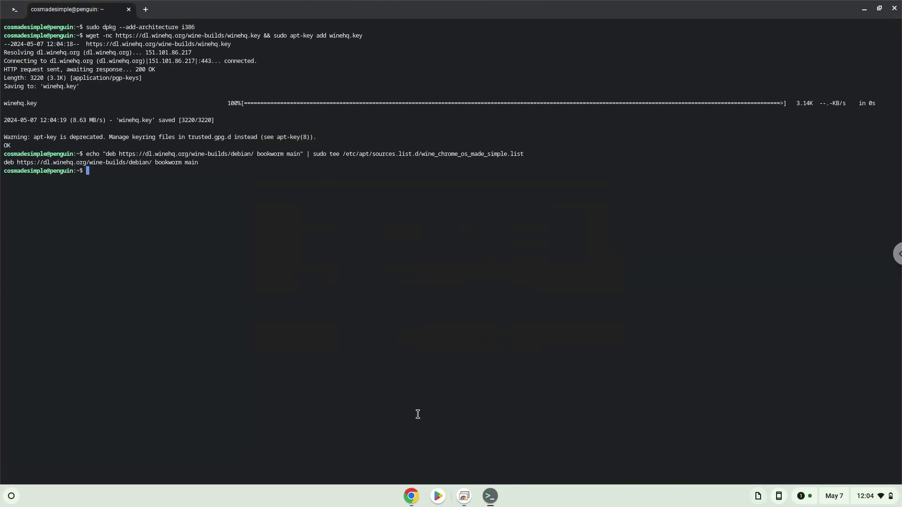
- Copy 'sudo apt update' from the Doc and run it in Terminal
left_click(411, 497)
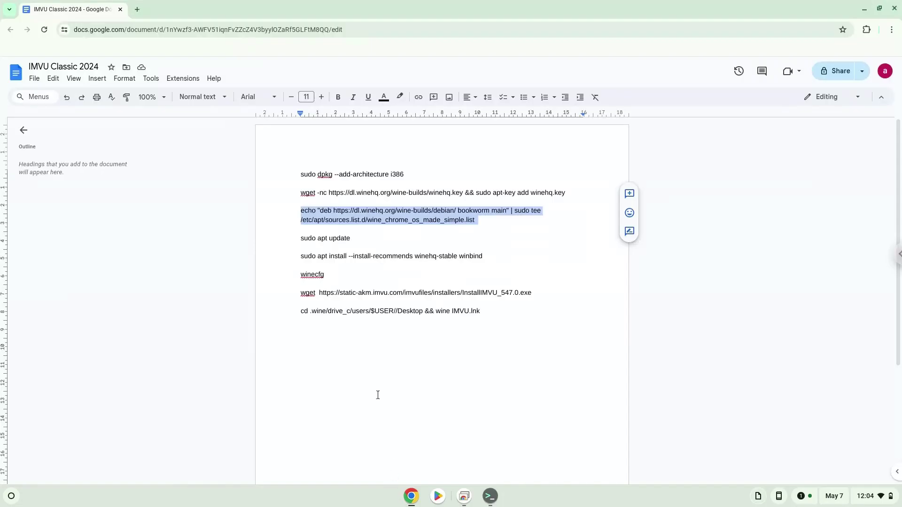
triple_click(332, 238)
right_click(331, 238)
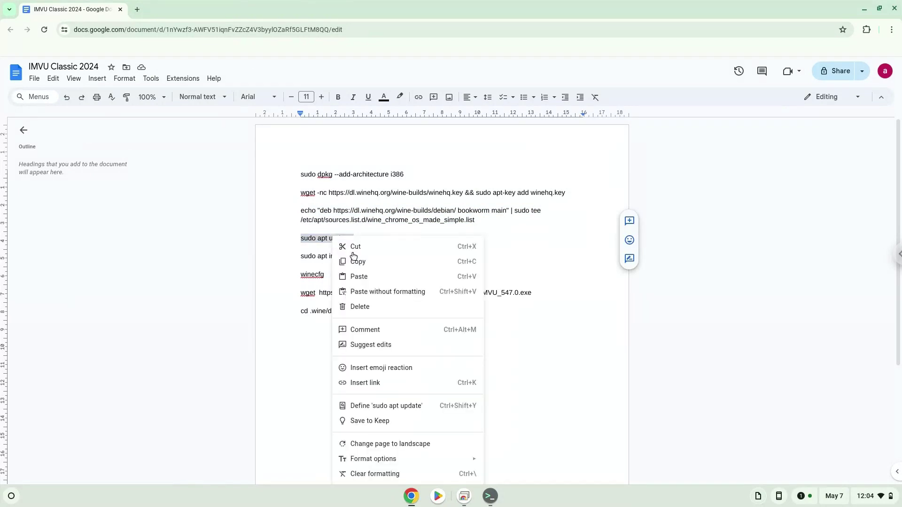
left_click(356, 263)
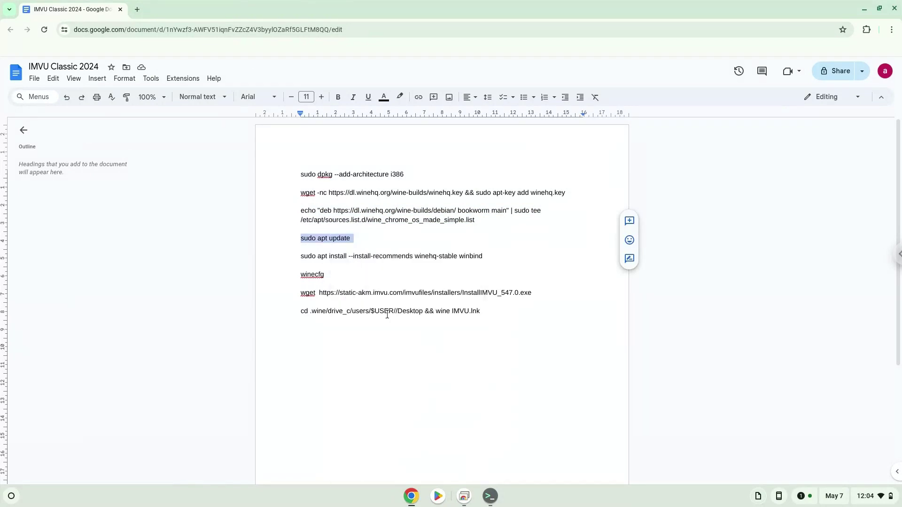
left_click(489, 496)
key("ctrl+shift+v")
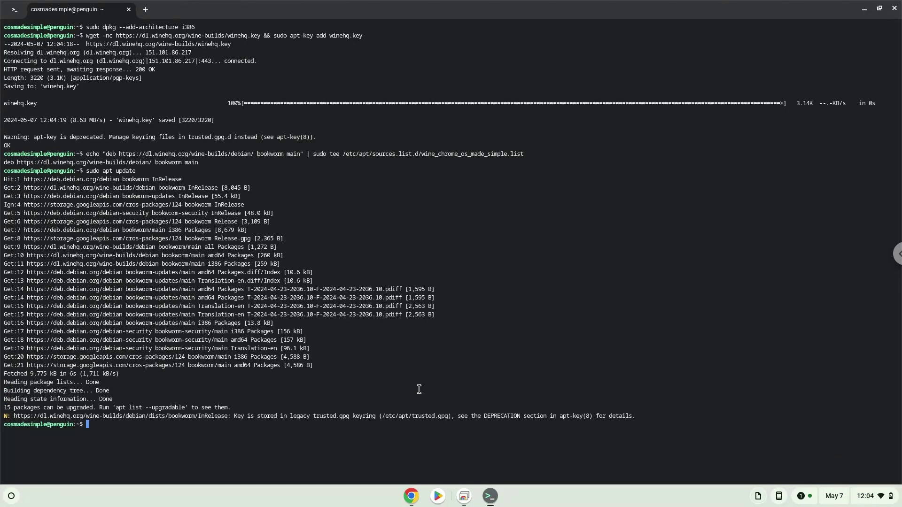
- Run 'sudo apt install --install-recommends winehq-stable winbind' and confirm the extra packages
left_click(404, 499)
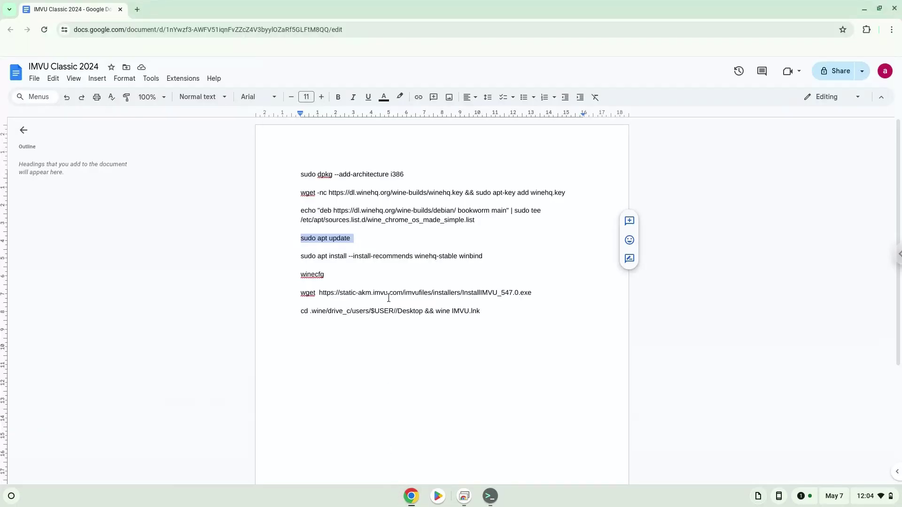
triple_click(396, 258)
right_click(397, 258)
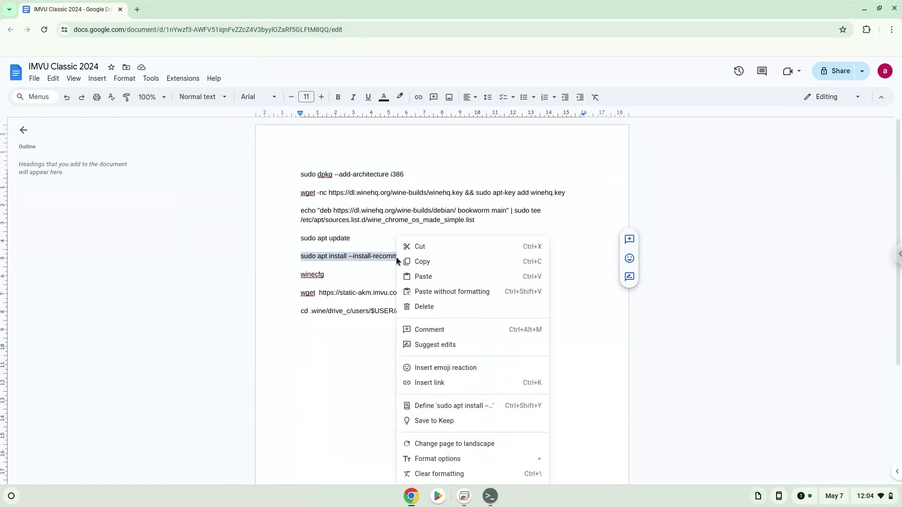
left_click(417, 262)
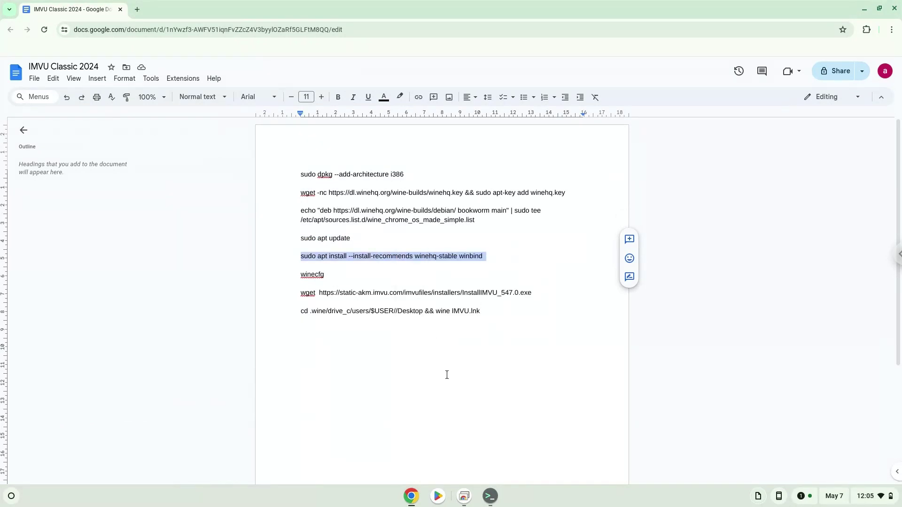
left_click(490, 497)
key("ctrl+shift+v")
key("Return")
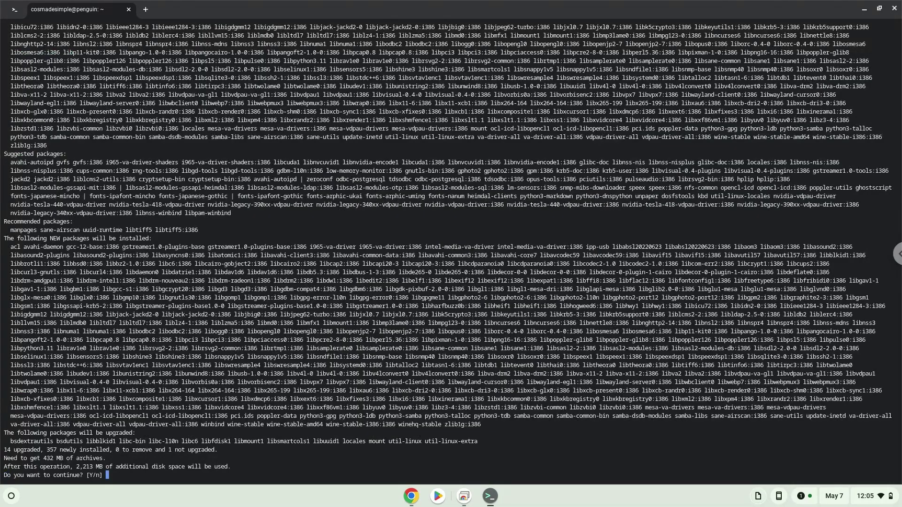
key("Return")
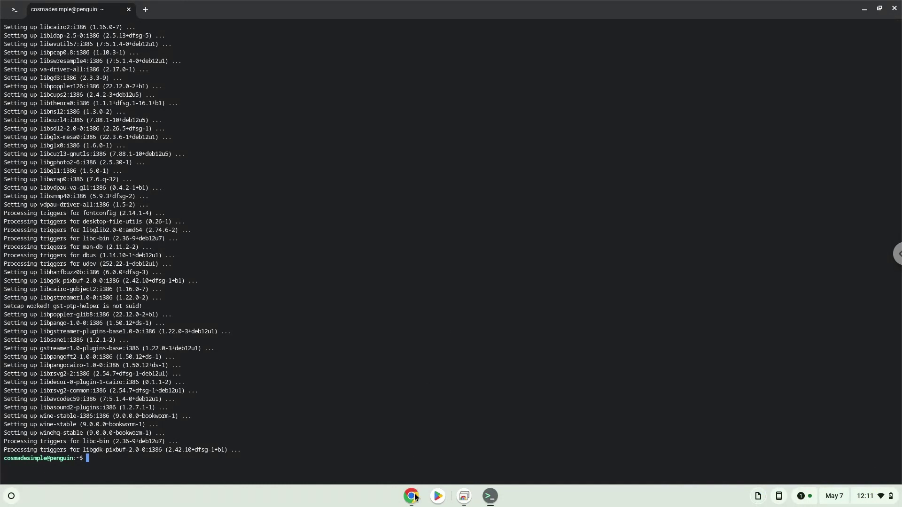
- Run winecfg from the Doc, install Wine Mono, and close the Wine configuration window
left_click(413, 497)
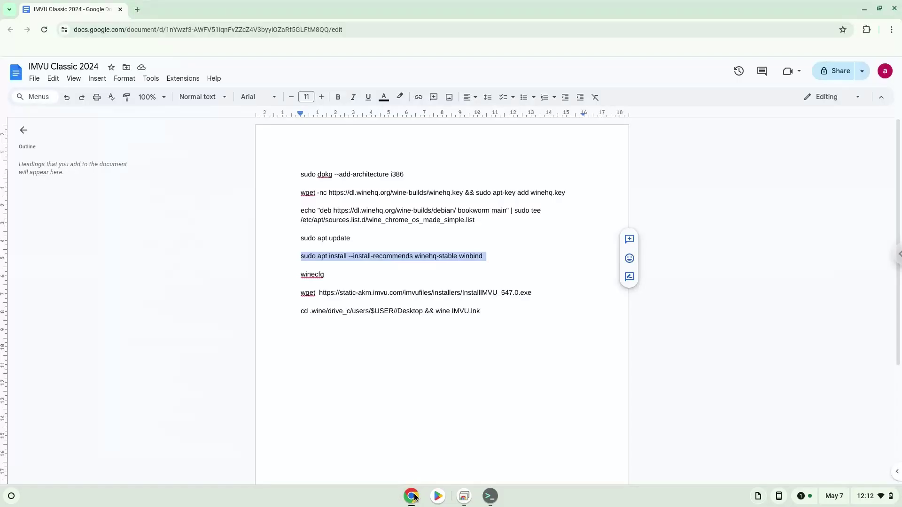
double_click(319, 277)
right_click(320, 277)
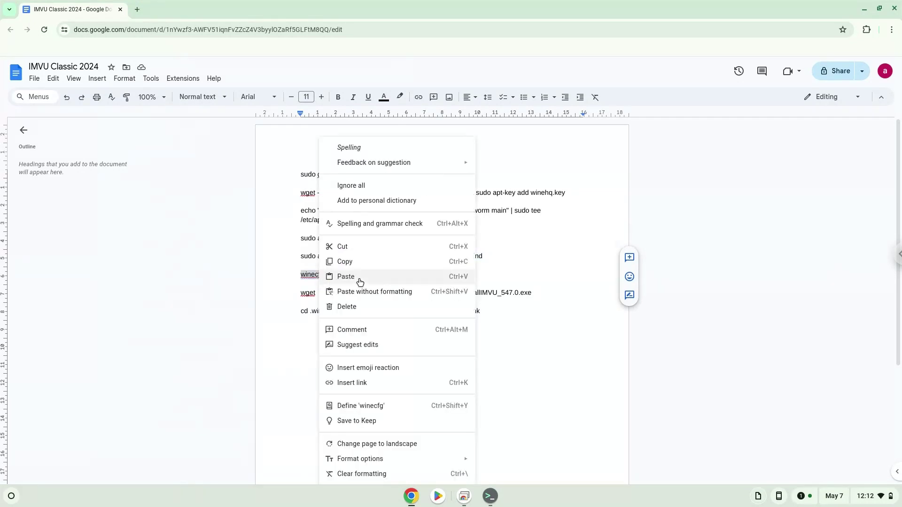
left_click(366, 262)
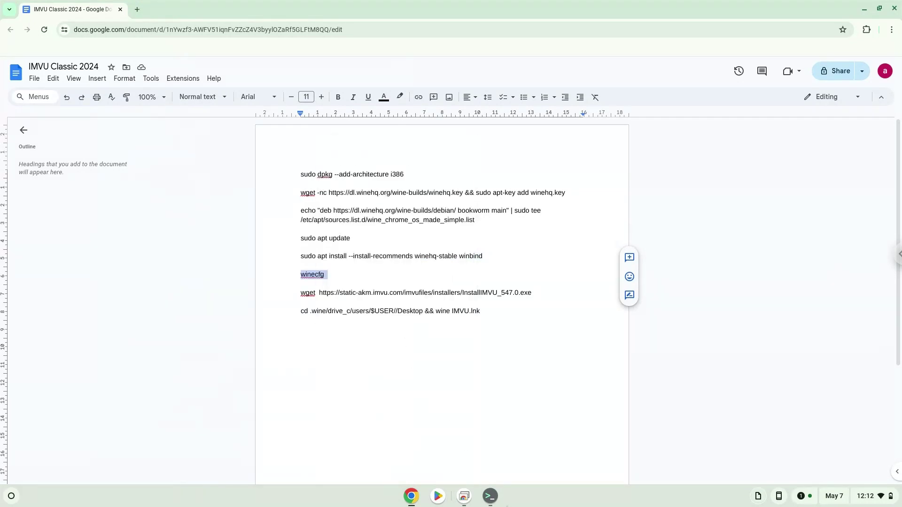
left_click(489, 496)
key("ctrl+shift+v")
key("Return")
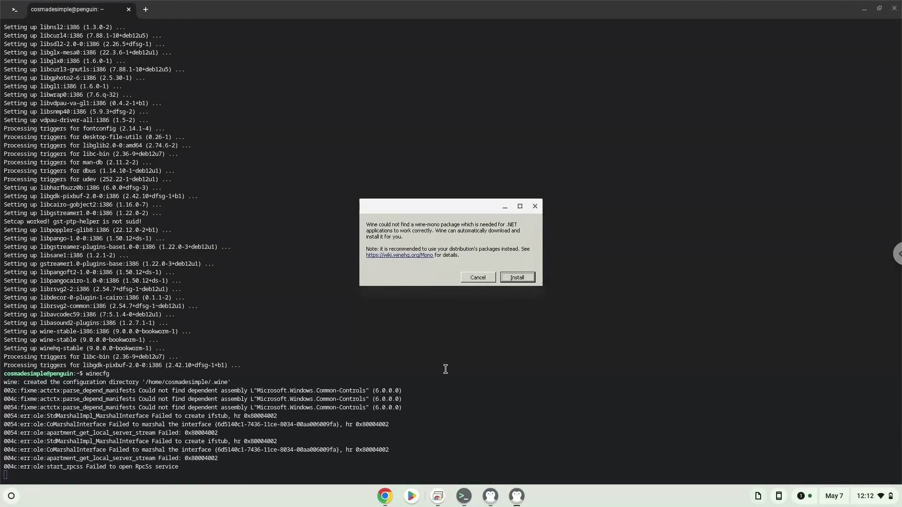
left_click(505, 277)
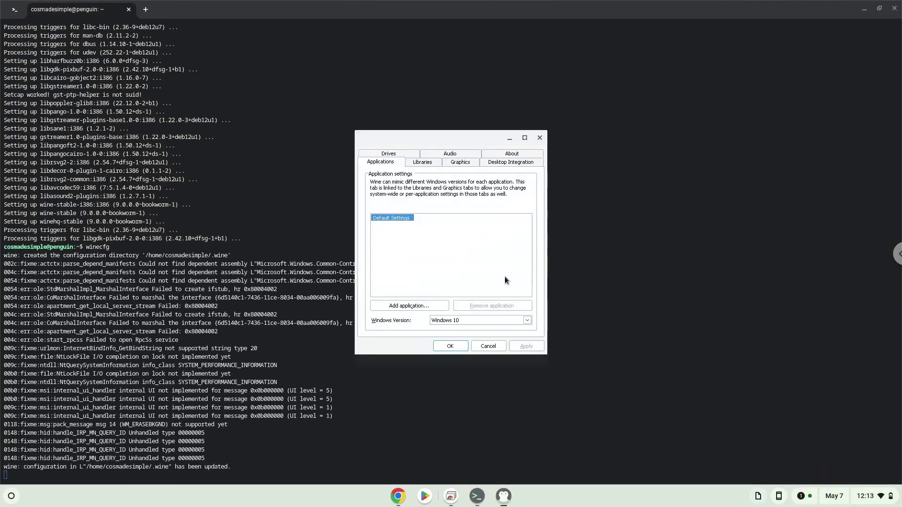
left_click(541, 137)
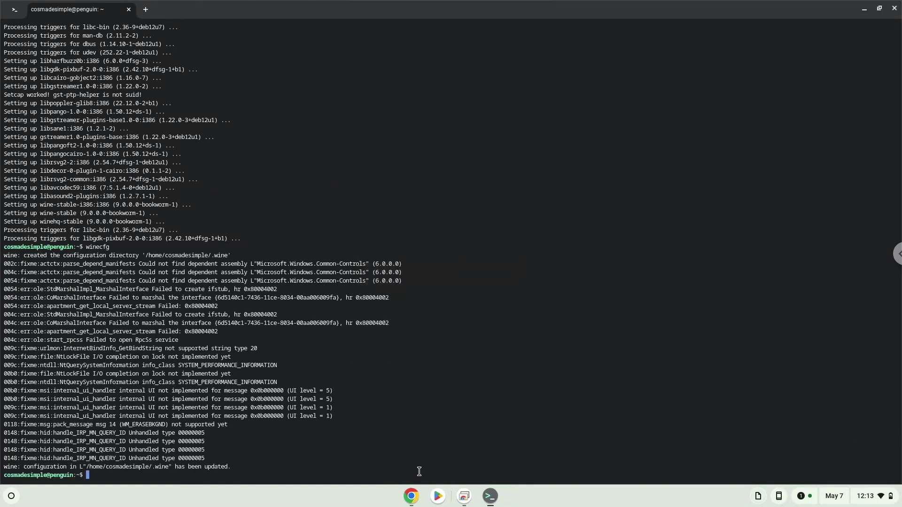
- Download InstallIMVU_547.0.exe by running the Doc's wget line in Terminal
left_click(410, 497)
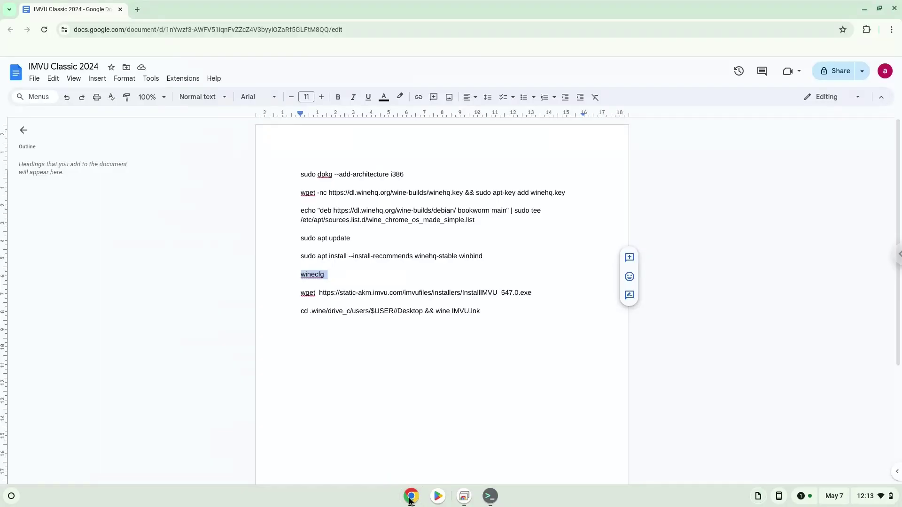
triple_click(392, 291)
right_click(392, 291)
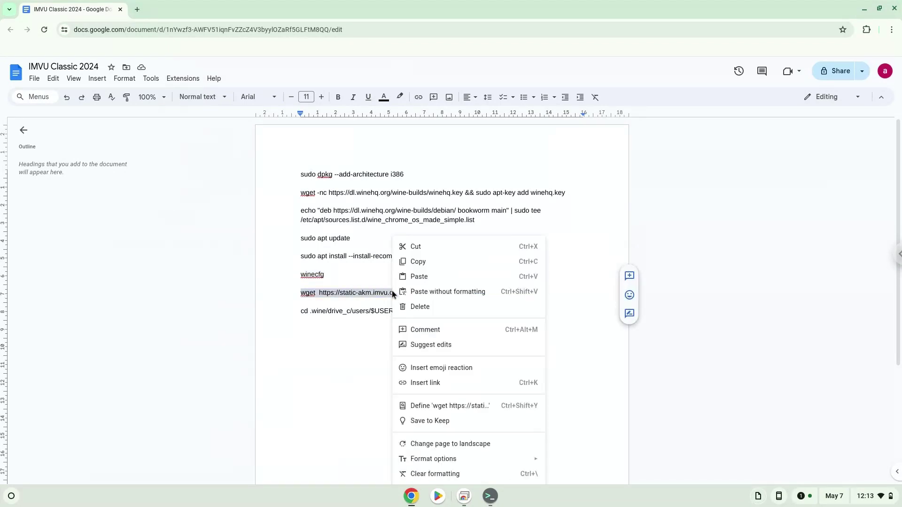
left_click(420, 261)
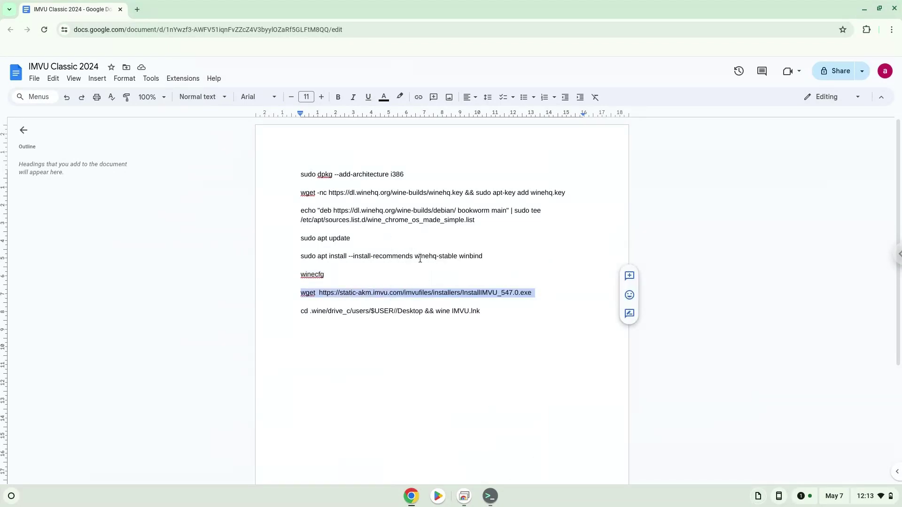
left_click(490, 496)
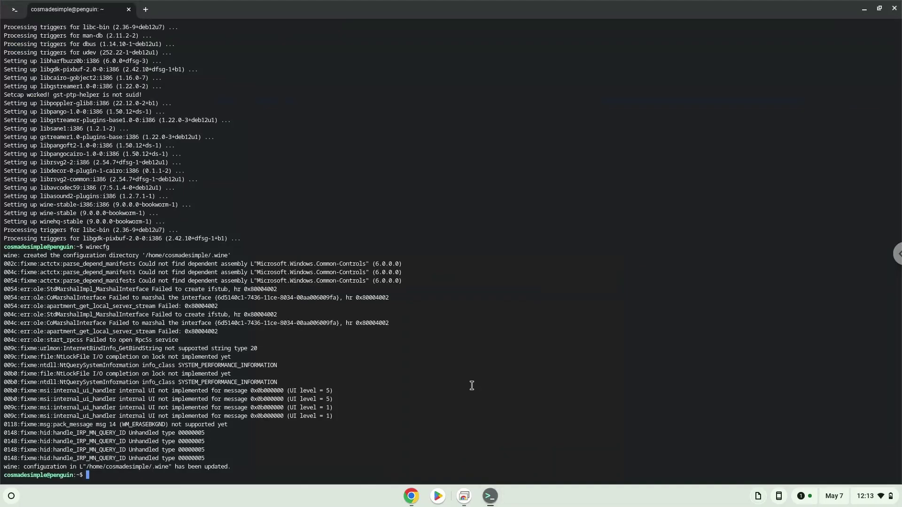
key("ctrl+shift+v")
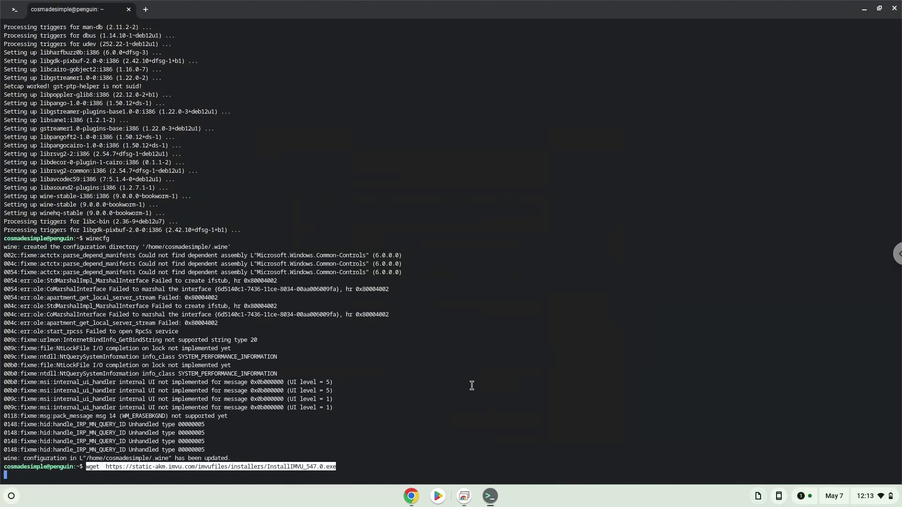
key("Return")
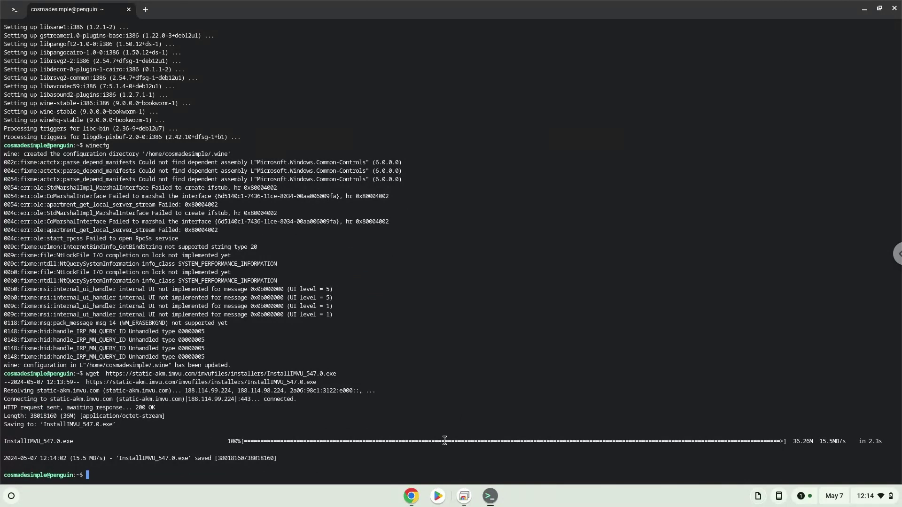
- Copy the installer filename InstallIMVU_547.0.exe from the wget line
left_click(412, 497)
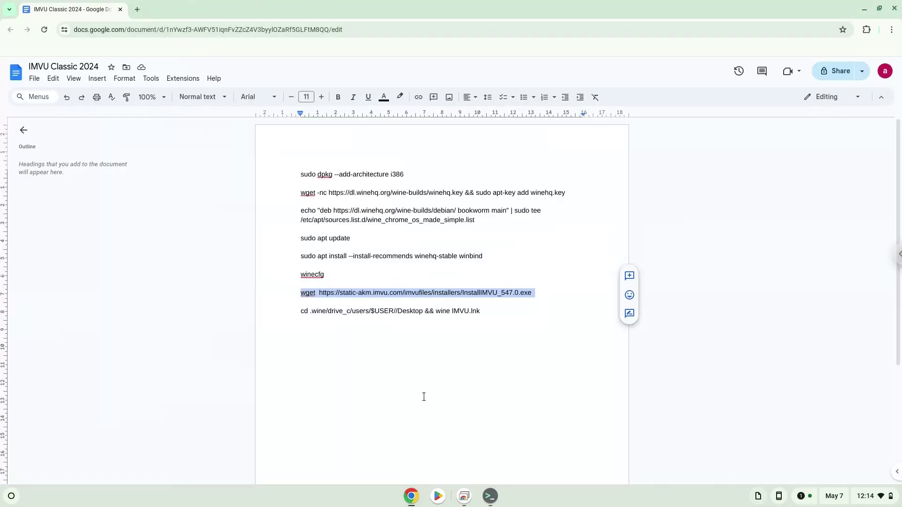
left_click(541, 294)
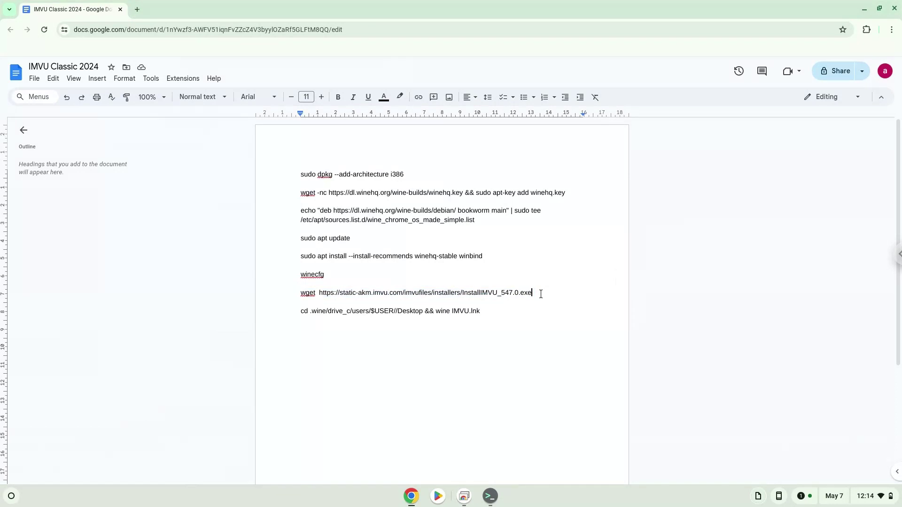
left_click_drag(532, 292, 463, 293)
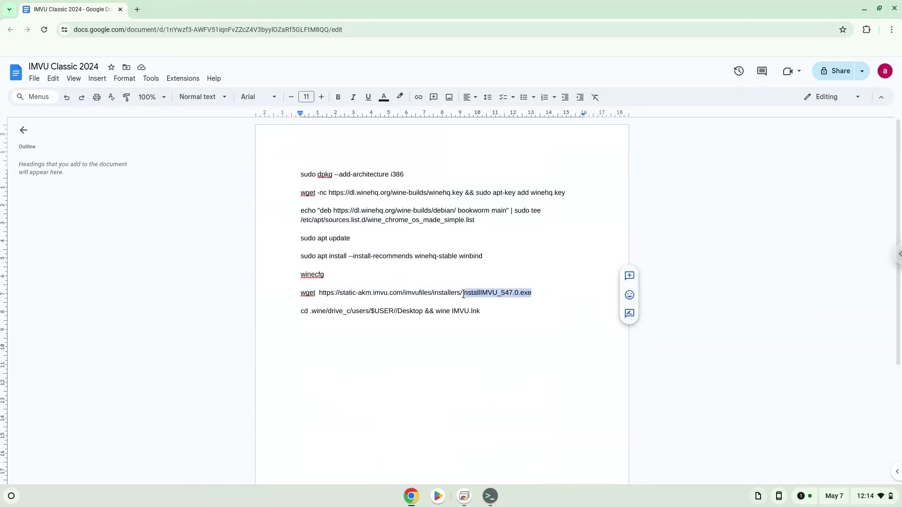
left_click(462, 293)
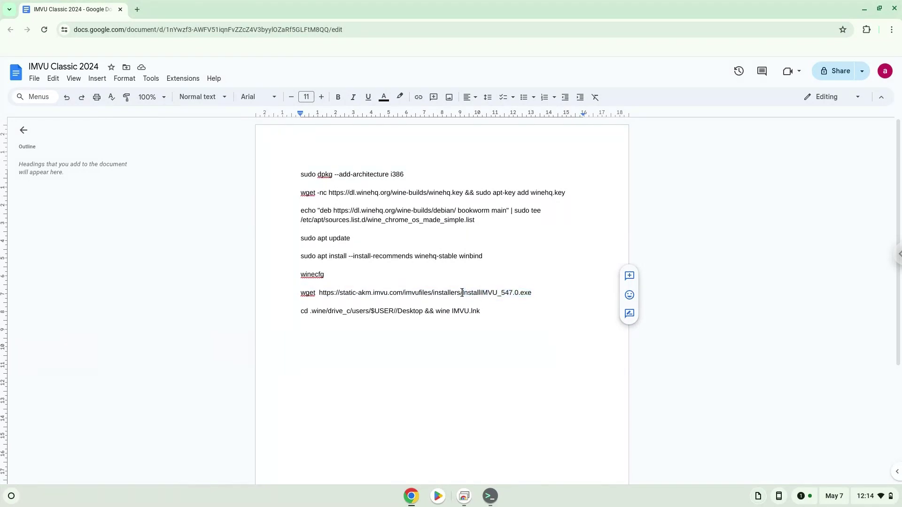
left_click_drag(462, 292, 532, 294)
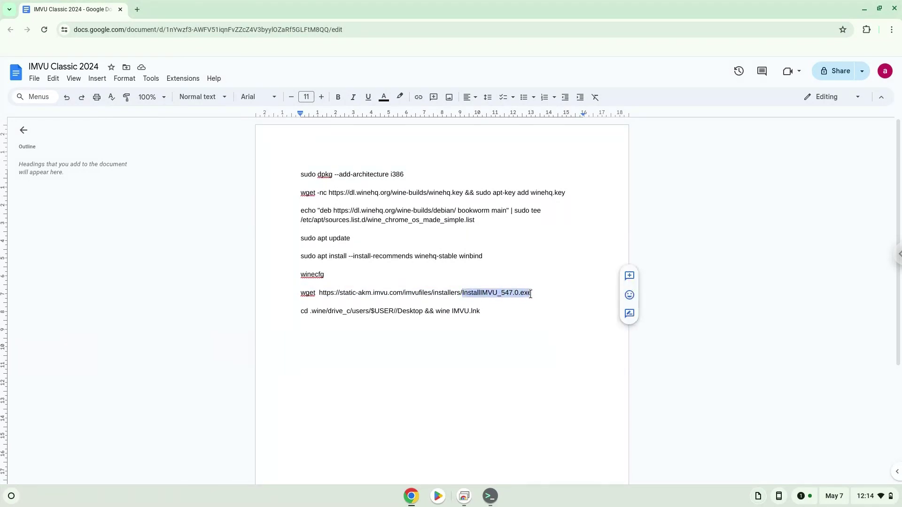
right_click(520, 289)
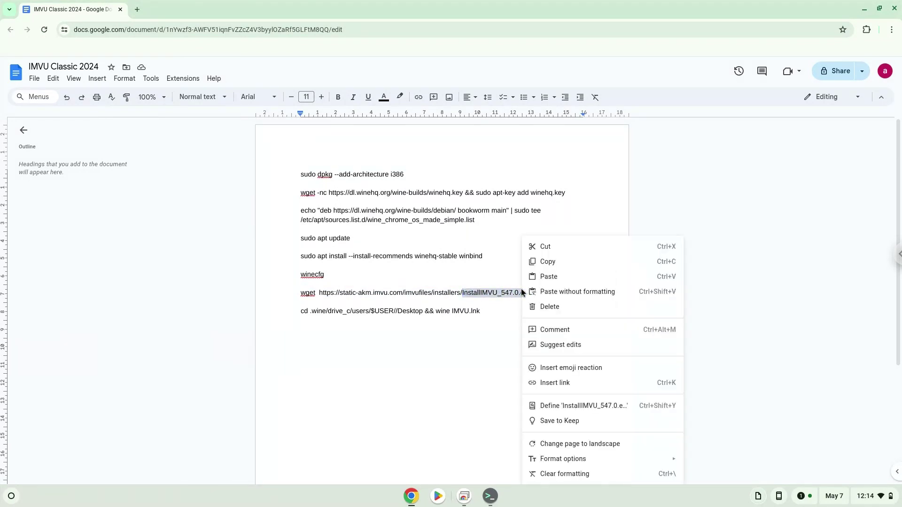
left_click(545, 263)
- Add a new line above the cd command reading 'wine InstallIMVU_547.0.exe'
left_click(466, 298)
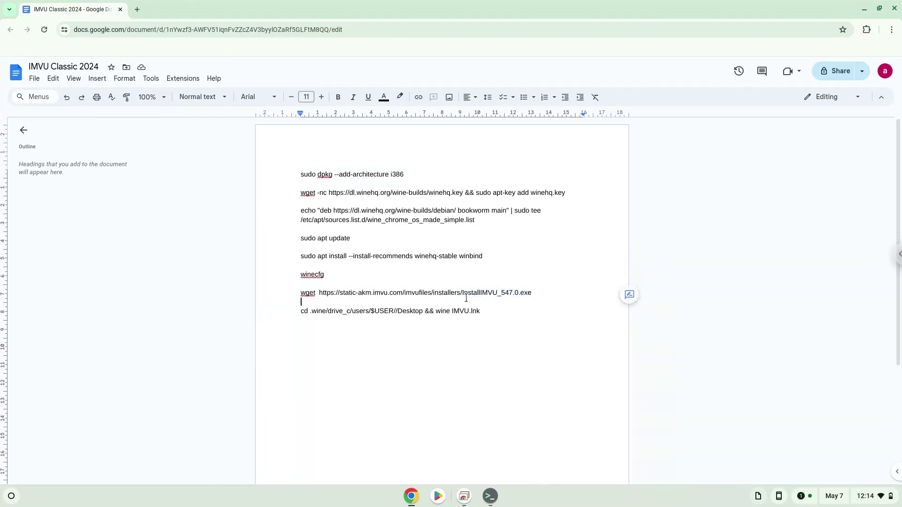
key("Return")
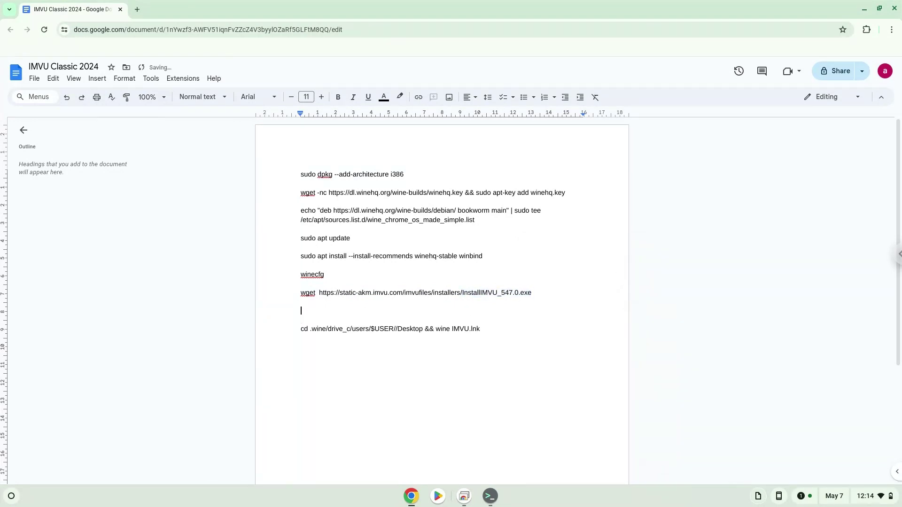
type("Wine")
key("ctrl+z")
right_click(333, 312)
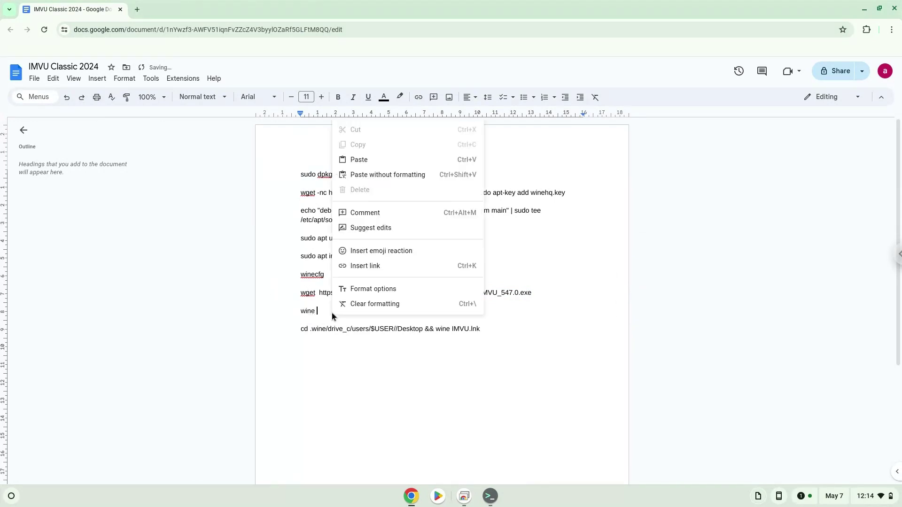
left_click(399, 175)
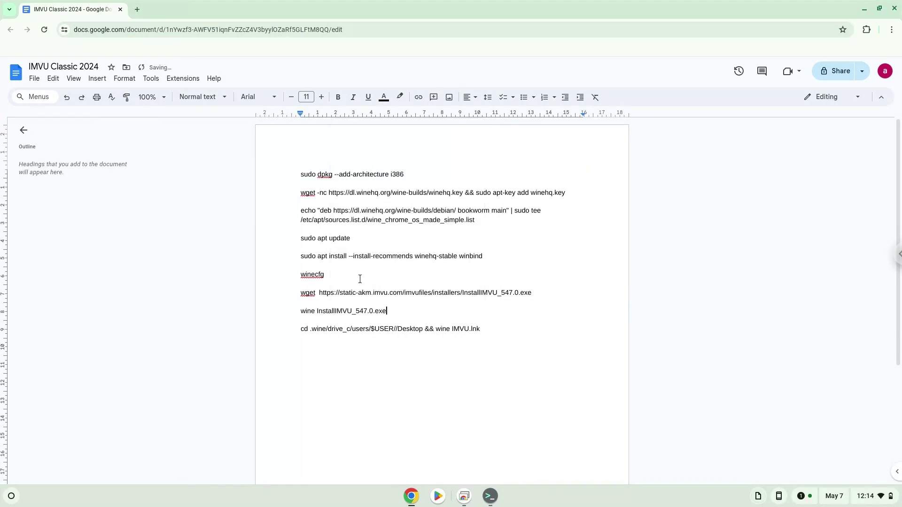
- Select and copy the whole 'wine InstallIMVU_547.0.exe' line
triple_click(346, 311)
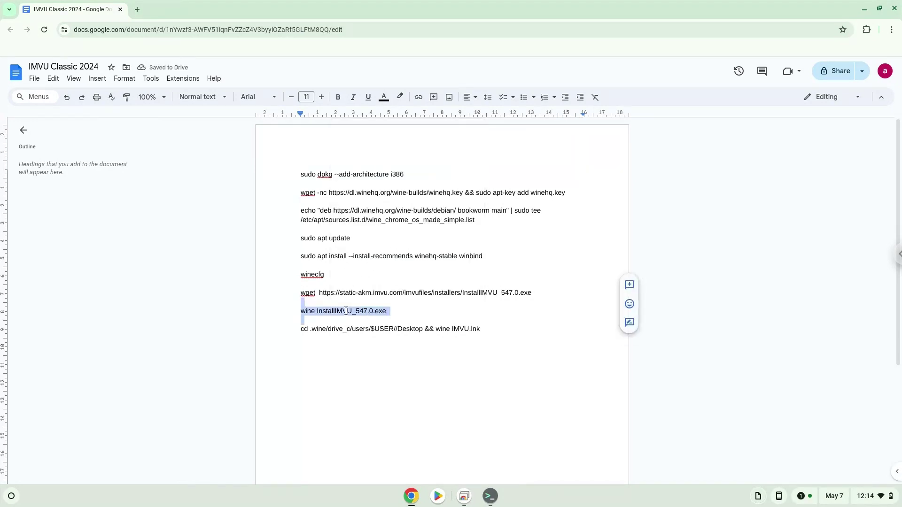
left_click(387, 311)
left_click_drag(386, 311, 348, 310)
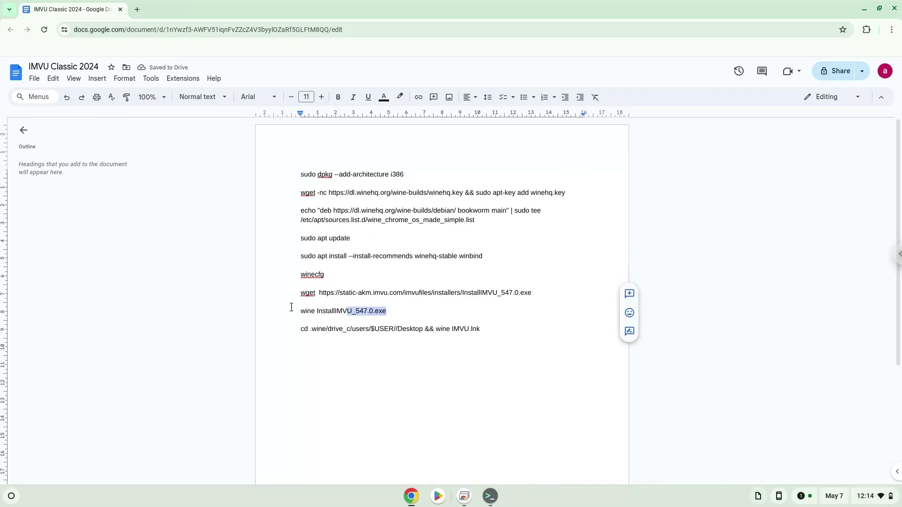
right_click(322, 309)
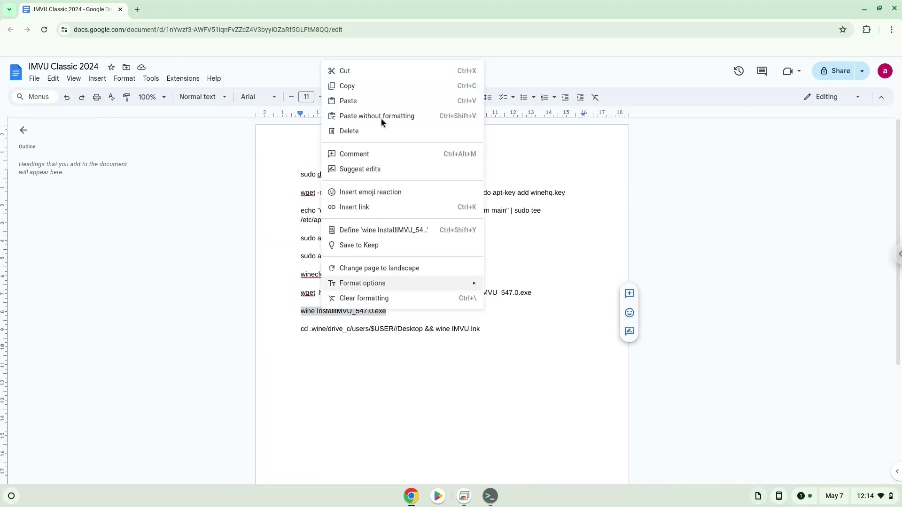
left_click(384, 91)
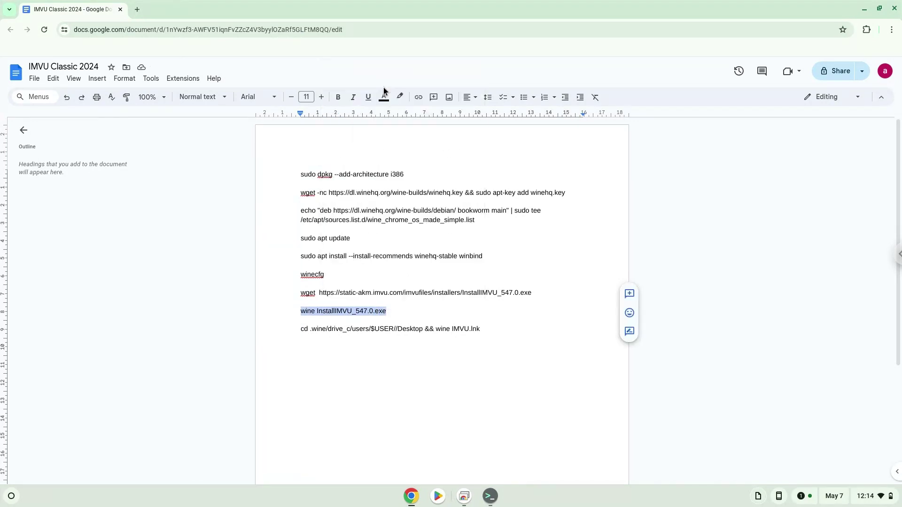
- Run 'wine InstallIMVU_547.0.exe', complete Install and Finish, then close the IMVU login window
left_click(486, 498)
key("ctrl+shift+v")
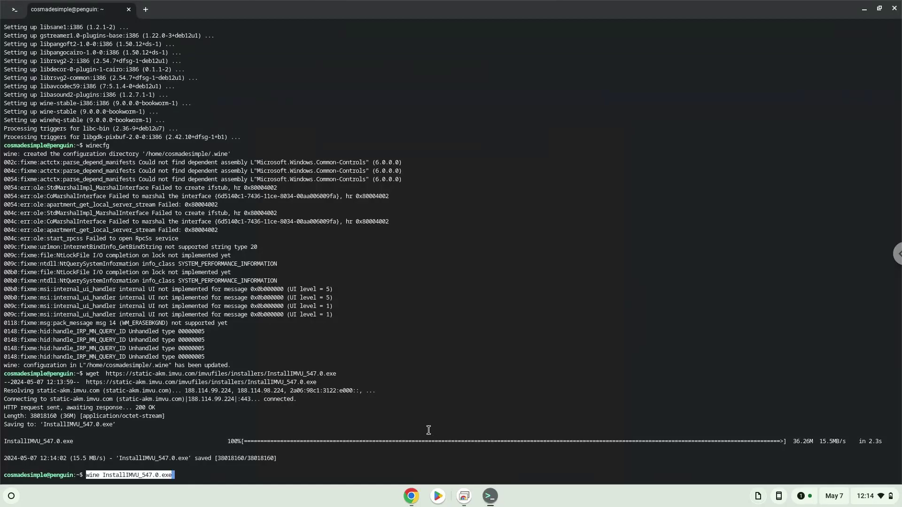
key("Return")
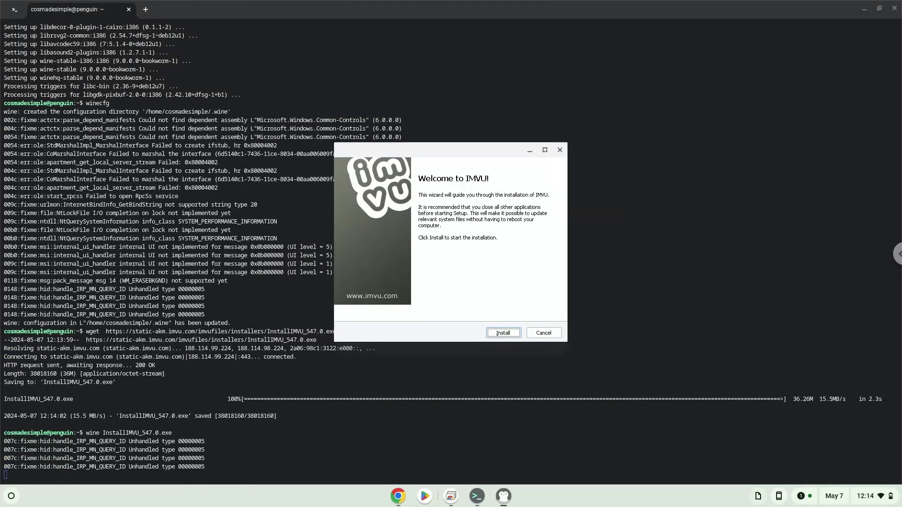
left_click(499, 334)
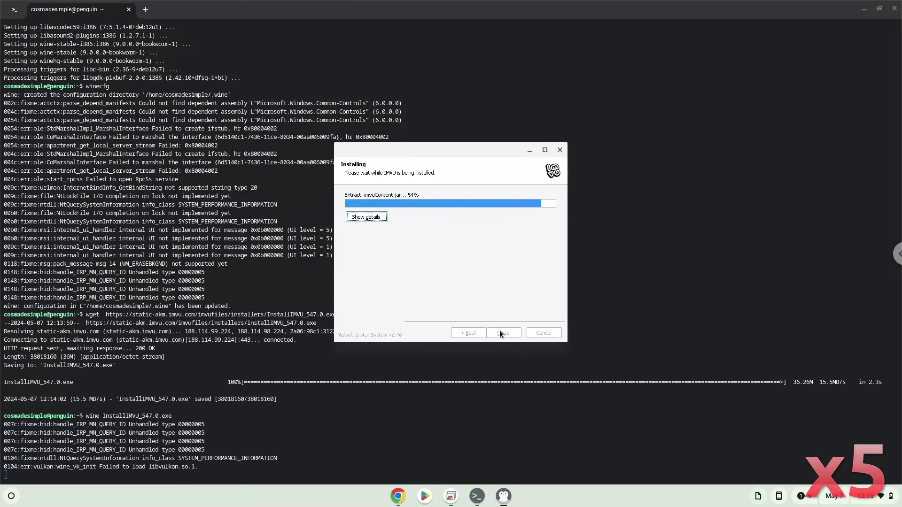
left_click(499, 331)
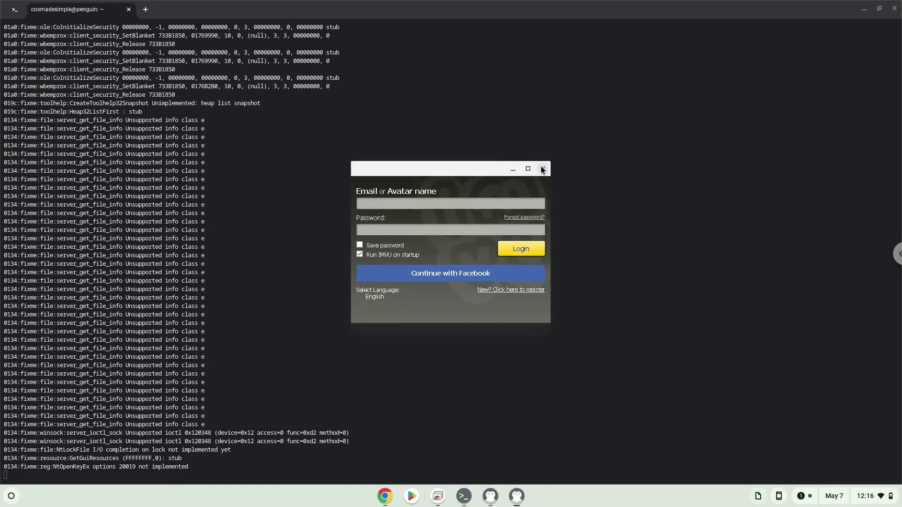
left_click(542, 169)
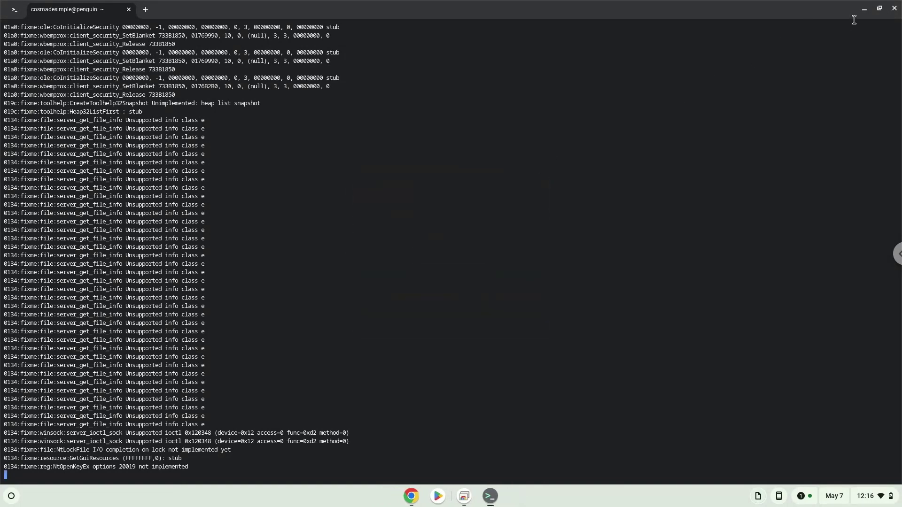
- Close Terminal and copy the 'cd .wine/... && wine IMVU.lnk' launch command
left_click(895, 9)
double_click(414, 328)
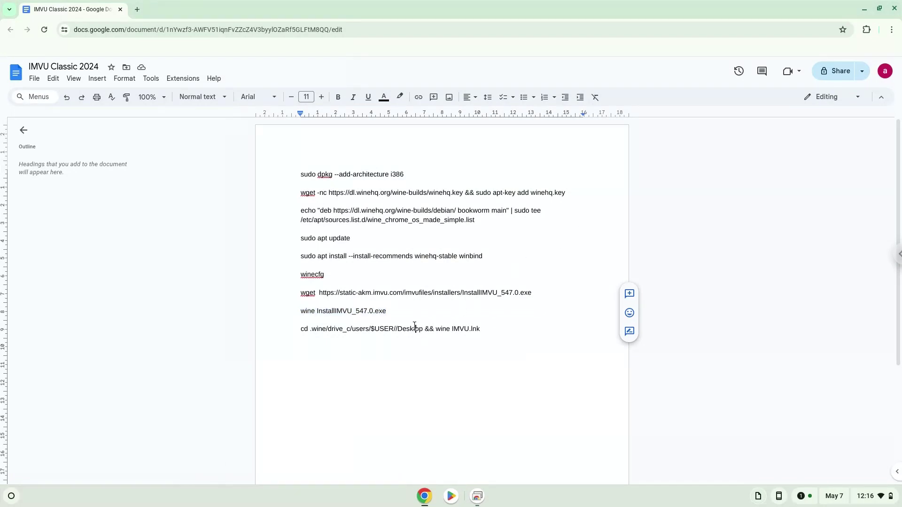
left_click(415, 328)
right_click(415, 328)
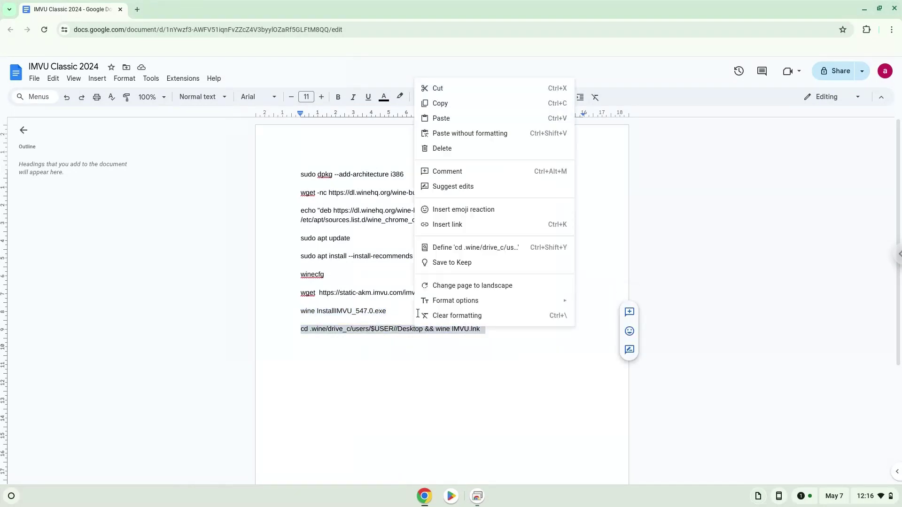
left_click(458, 105)
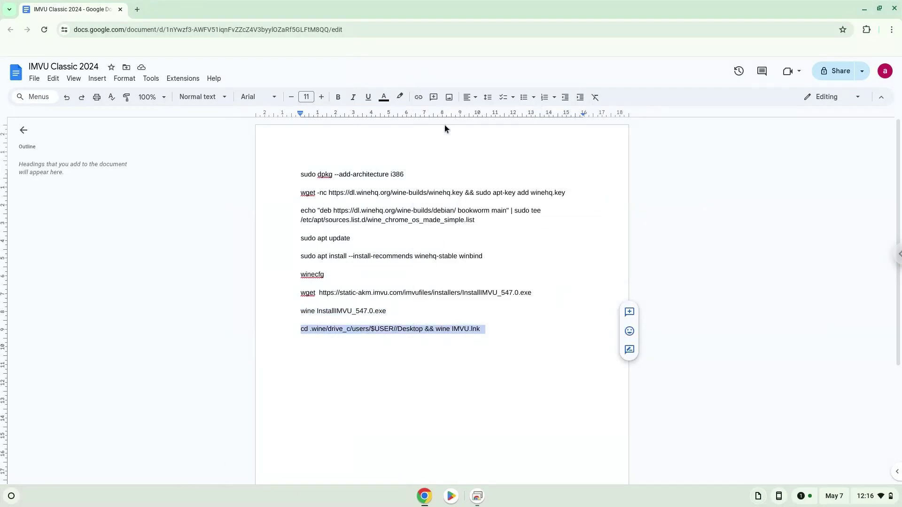
- Run the launch command in a new Terminal, then minimize Terminal and Google Docs
left_click(12, 497)
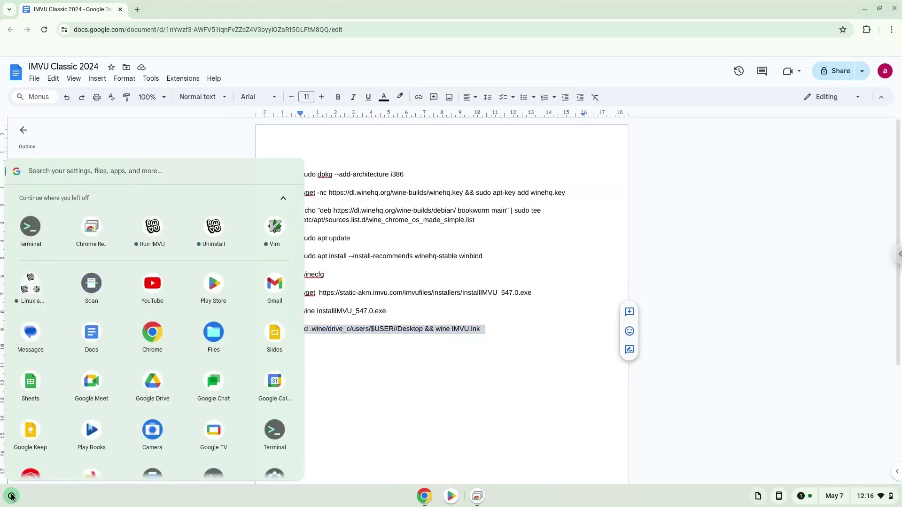
left_click(30, 227)
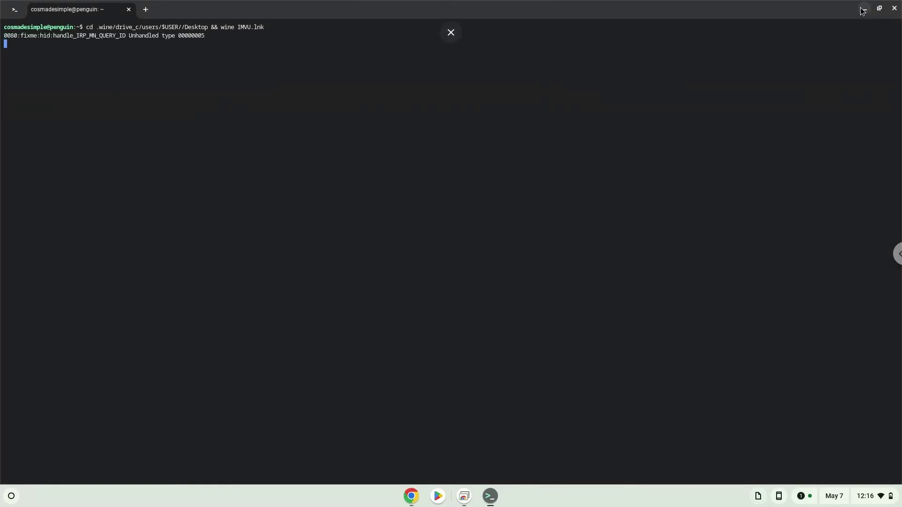
left_click(864, 10)
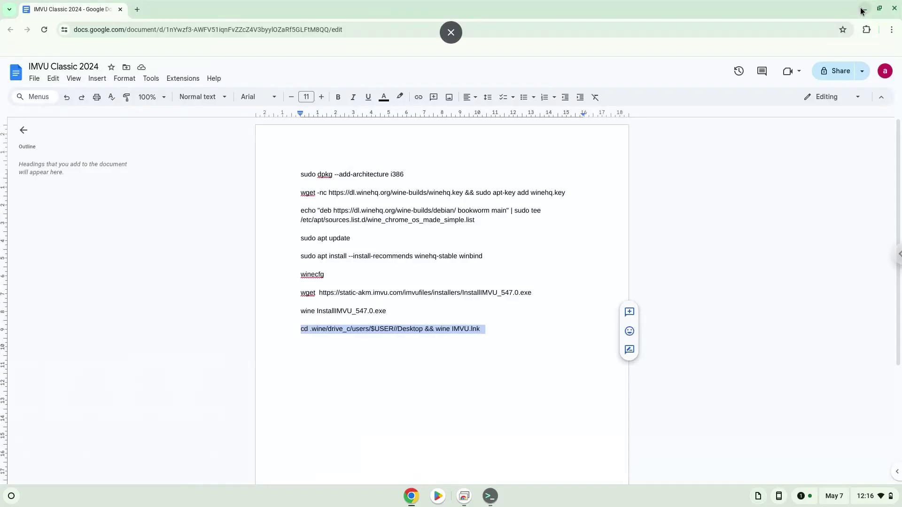
left_click(862, 11)
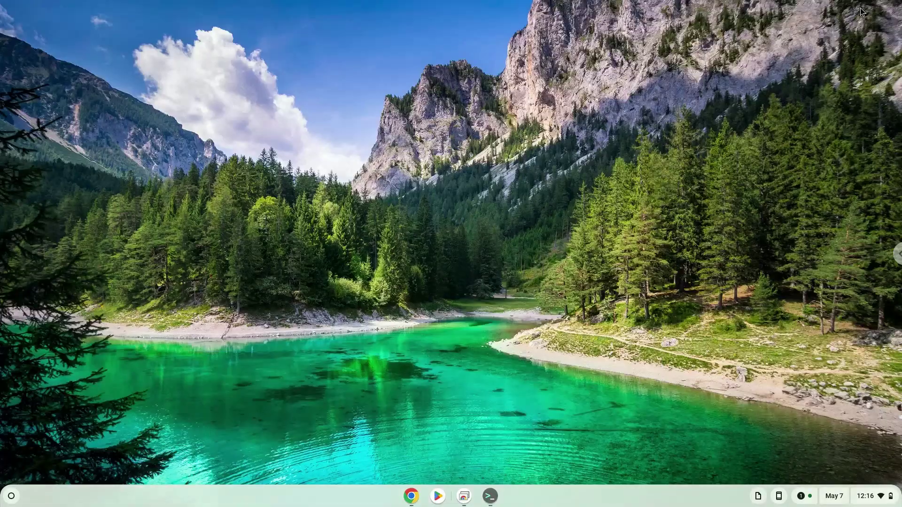